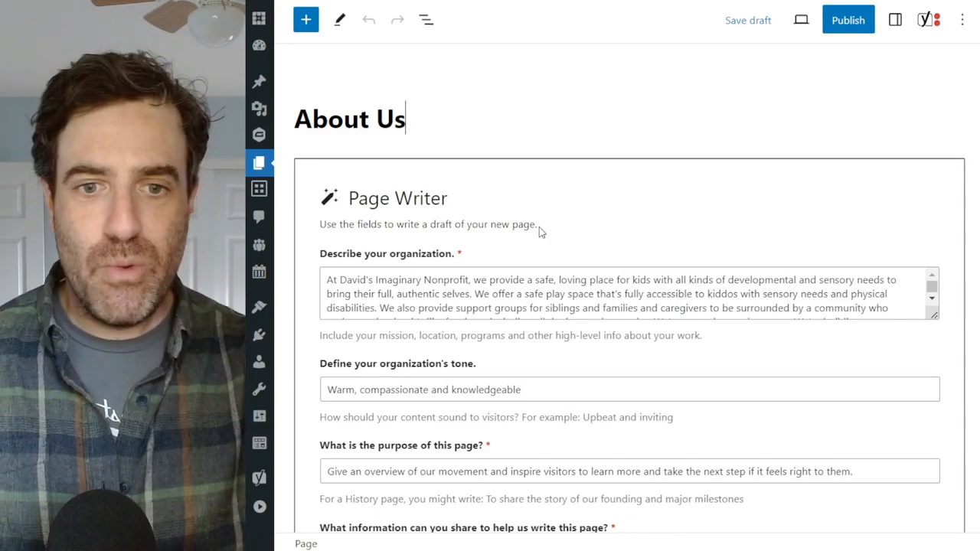
# Enlarge the organization description box and review the tone, purpose, audience and call-to-action entries in the Page Writer form.
pyautogui.scroll(-1, 539, 232)
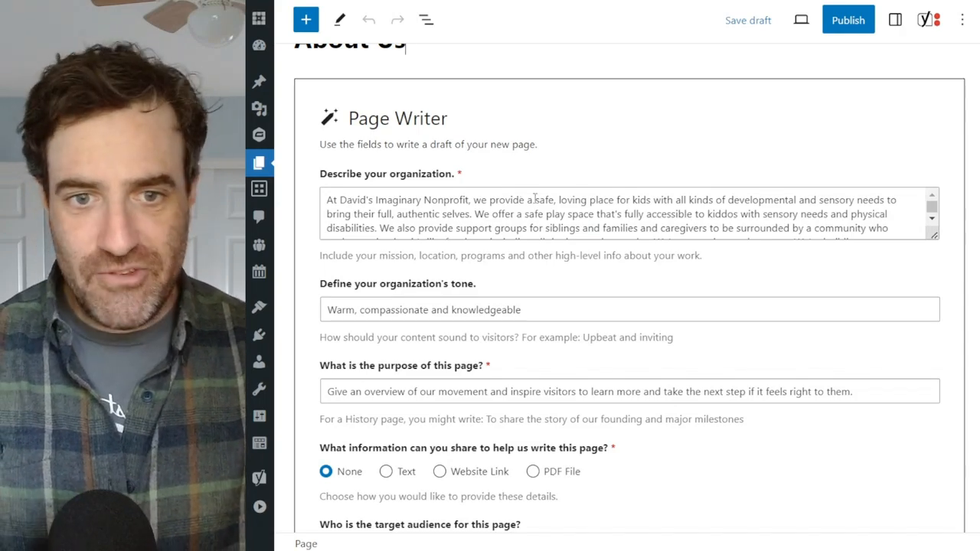
pyautogui.moveTo(935, 235); pyautogui.dragTo(949, 304)
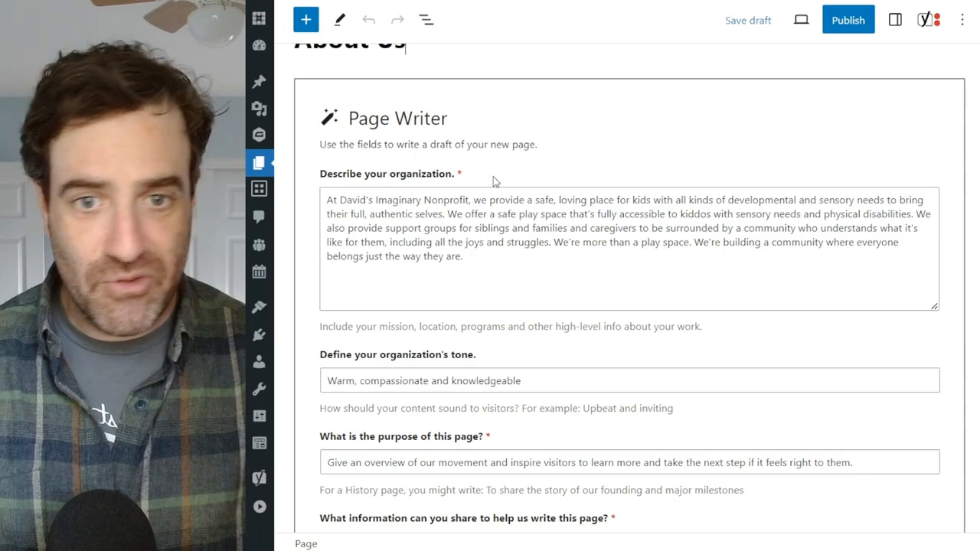
pyautogui.scroll(-1, 493, 182)
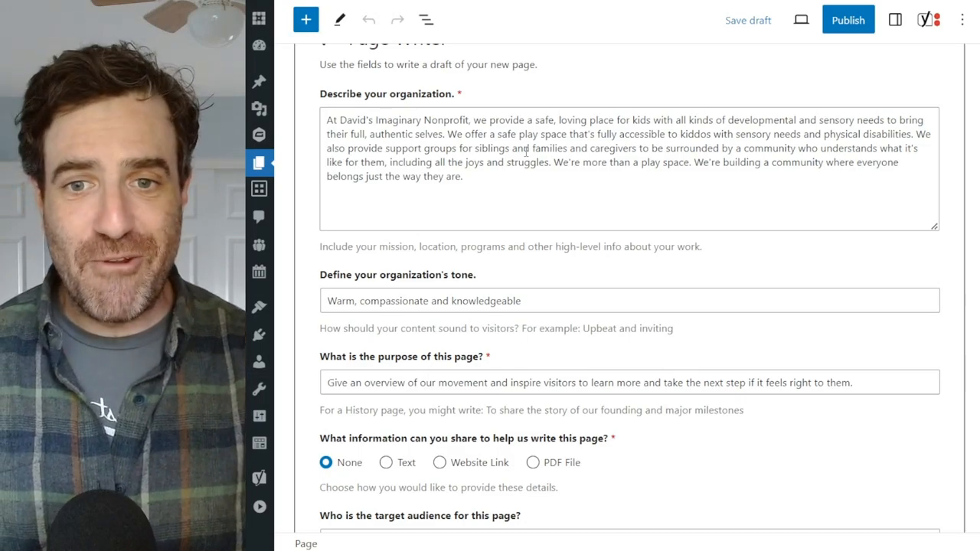
pyautogui.scroll(-1, 526, 153)
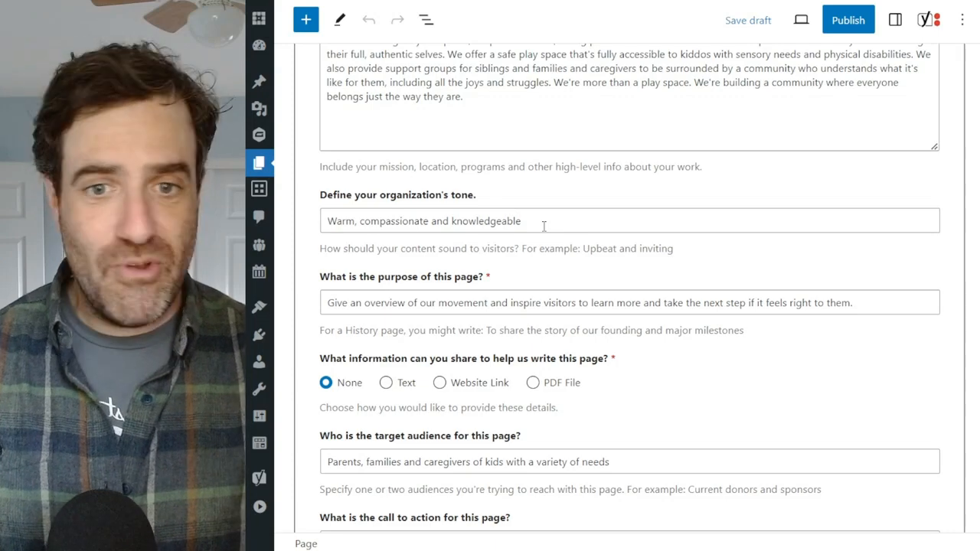
pyautogui.scroll(-1, 543, 226)
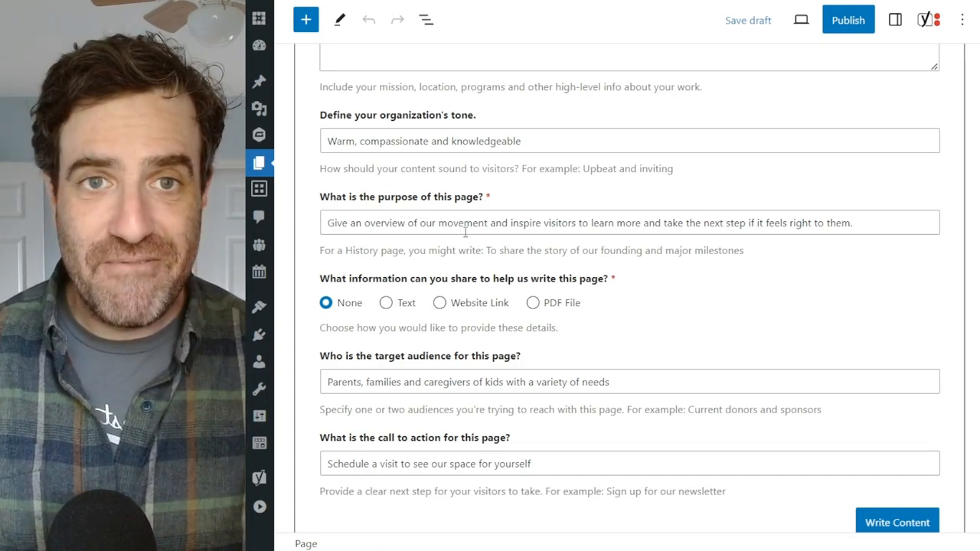
pyautogui.scroll(-2, 468, 240)
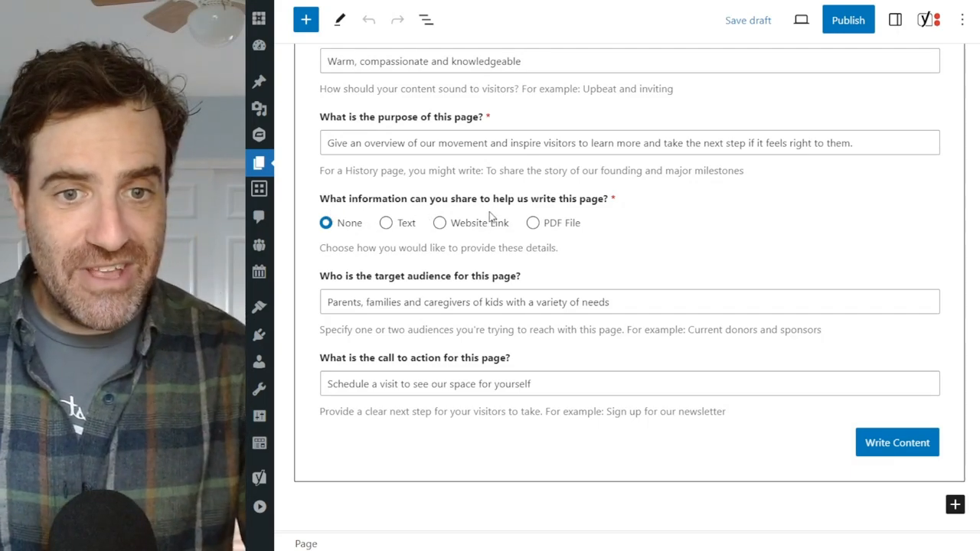
# Try the Text, Website Link and PDF File options for the information shared to help write the page.
pyautogui.click(326, 222)
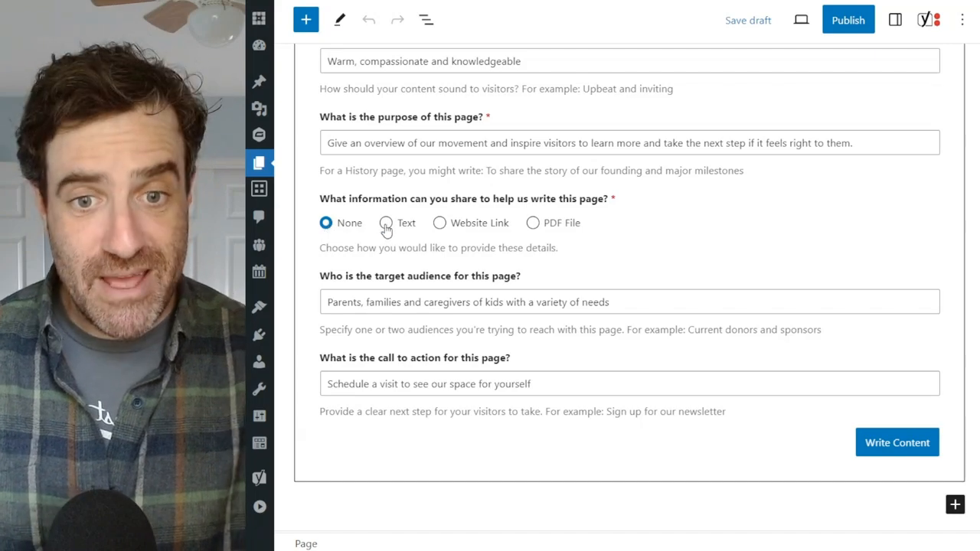
pyautogui.click(385, 237)
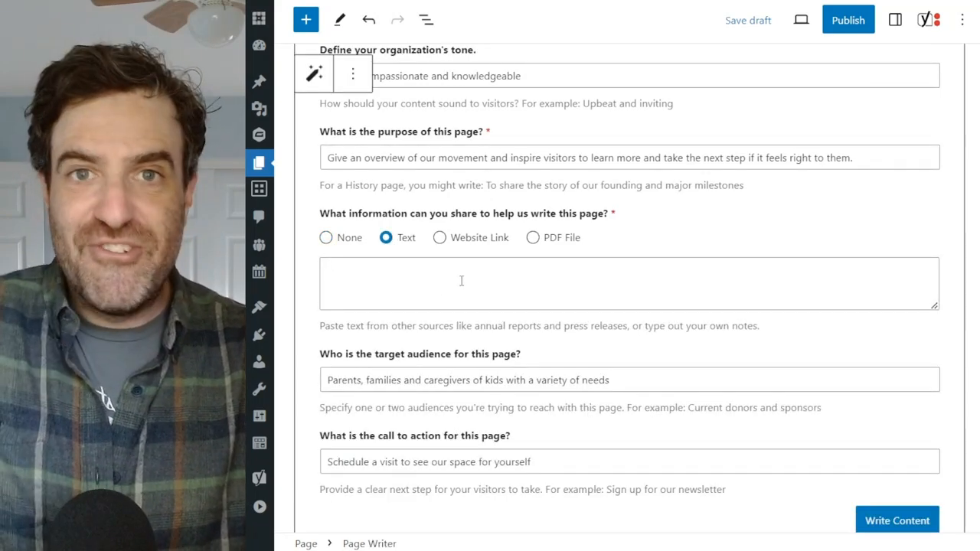
pyautogui.click(438, 240)
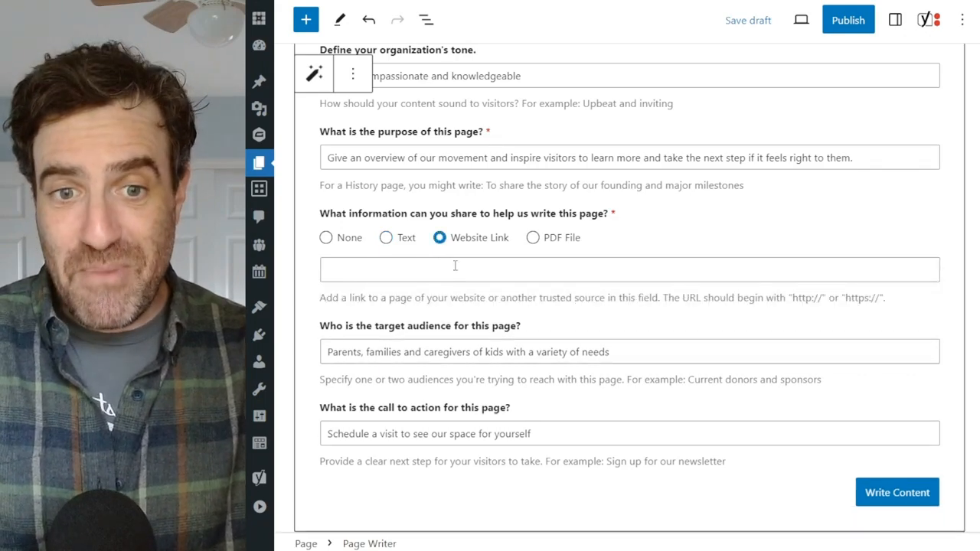
pyautogui.click(454, 266)
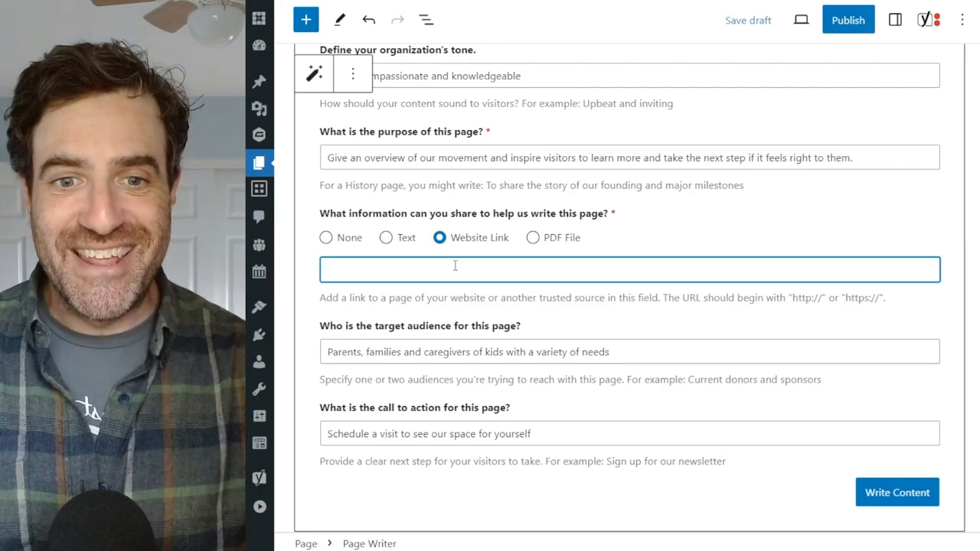
pyautogui.click(534, 238)
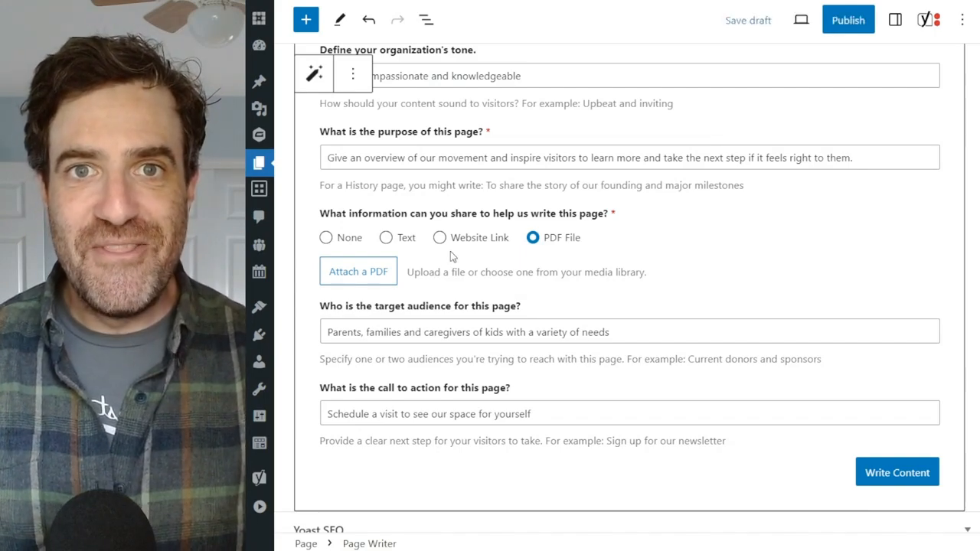
pyautogui.scroll(-1, 454, 252)
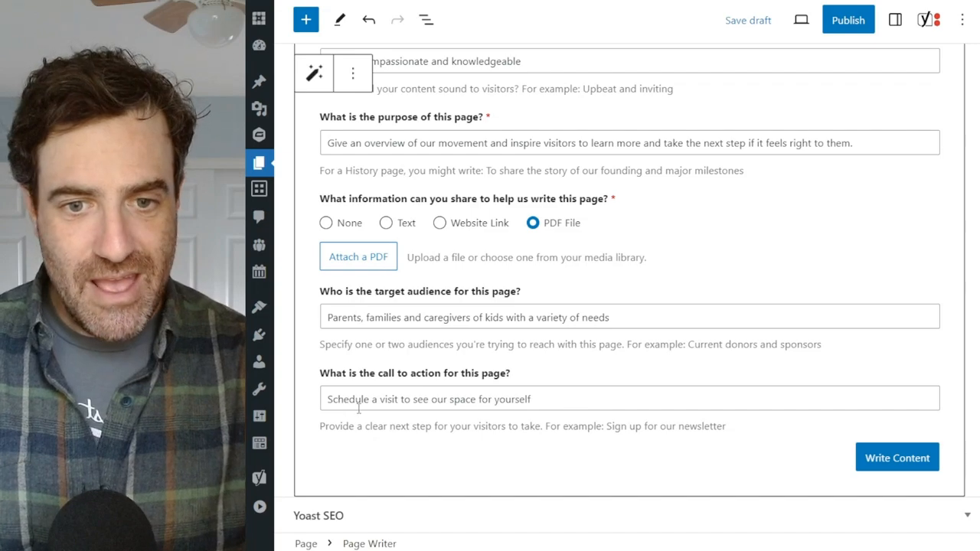
# Set the shared information source to None and generate the page content from the form.
pyautogui.click(898, 460)
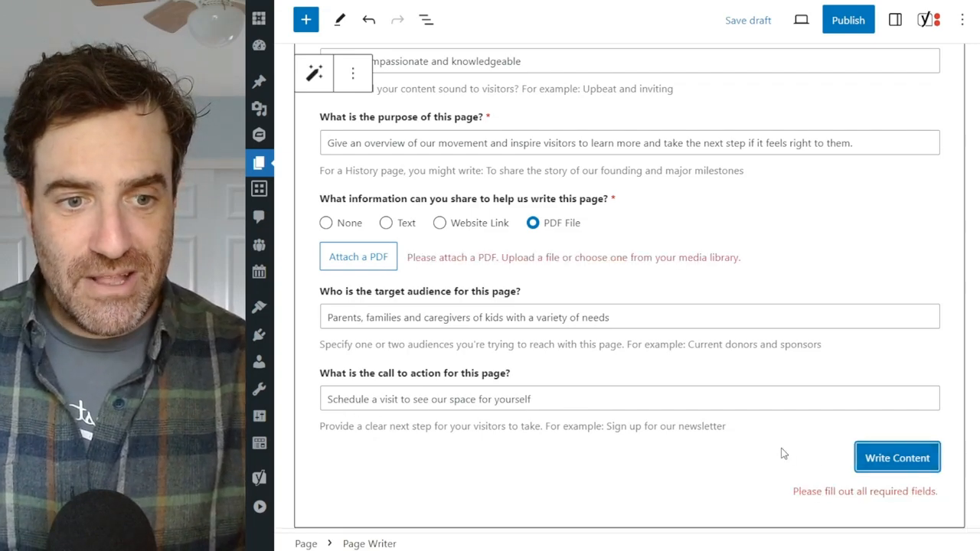
pyautogui.click(339, 230)
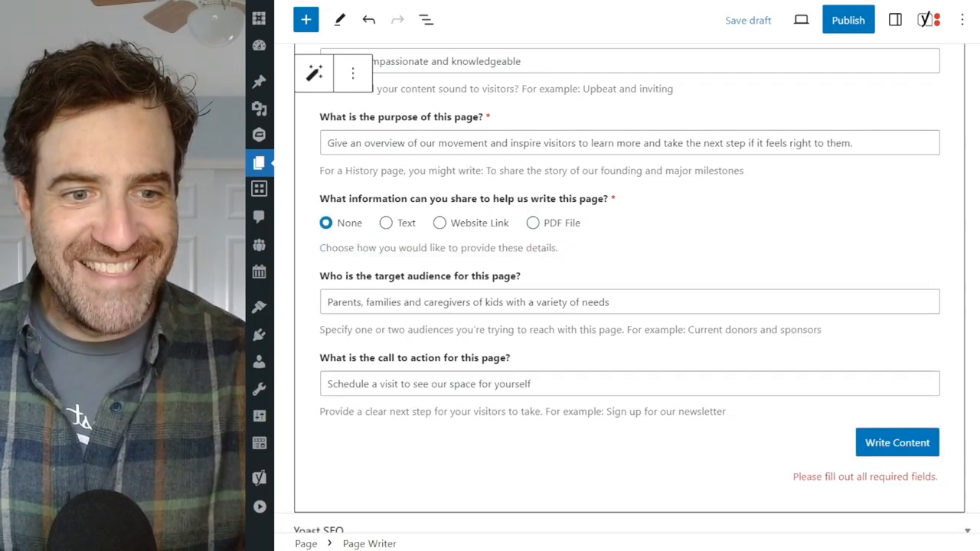
pyautogui.click(898, 444)
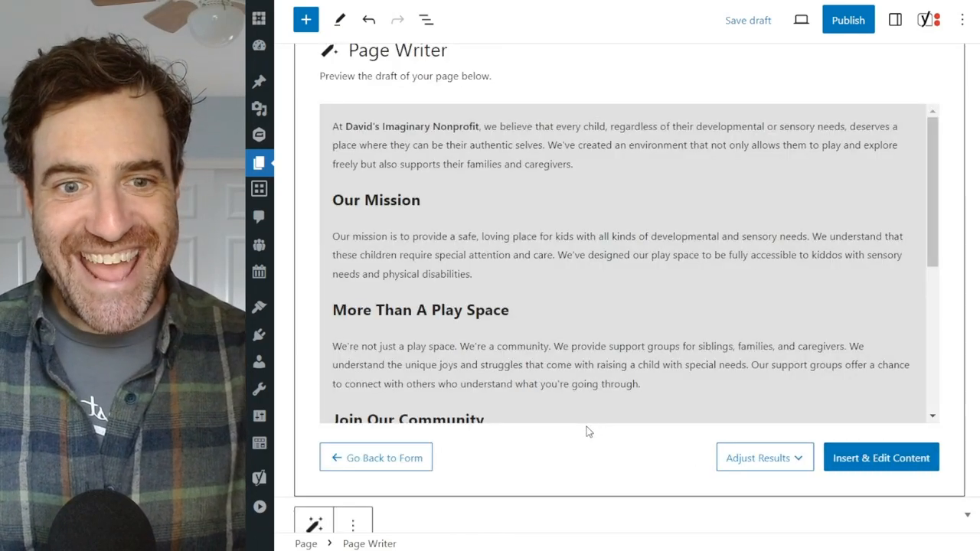
# Read through the generated About Us draft in the Page Writer preview, from the introduction to the closing call to action.
pyautogui.scroll(1, 588, 348)
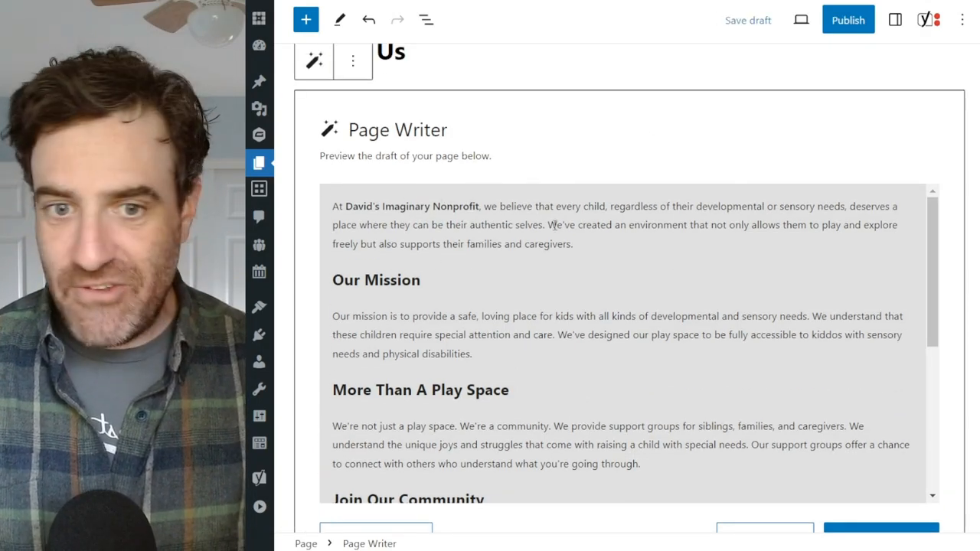
pyautogui.scroll(-1, 552, 226)
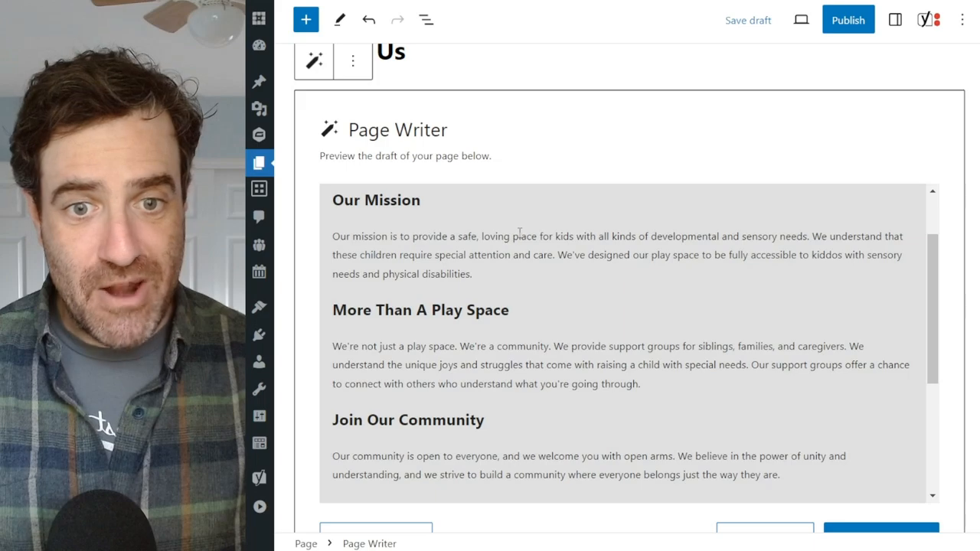
pyautogui.scroll(-1, 459, 281)
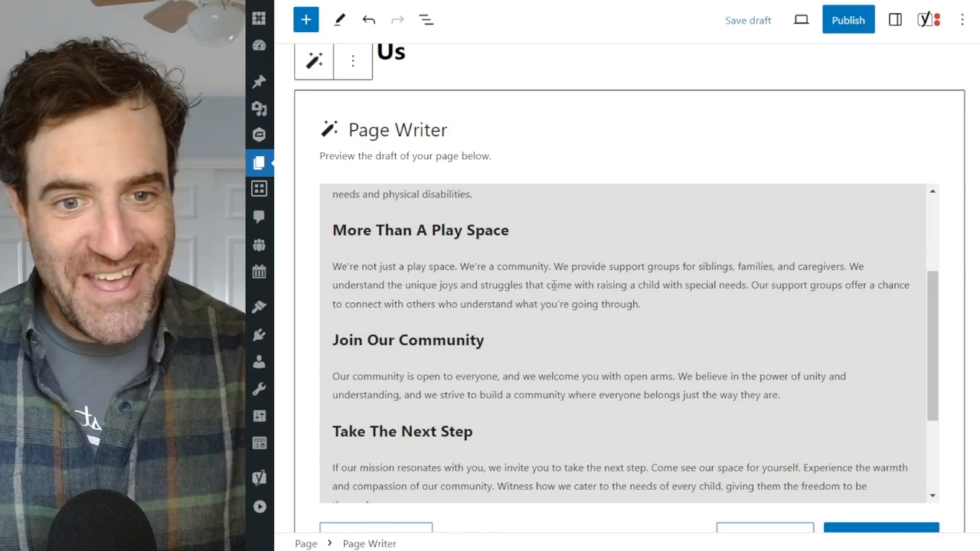
pyautogui.scroll(-2, 459, 279)
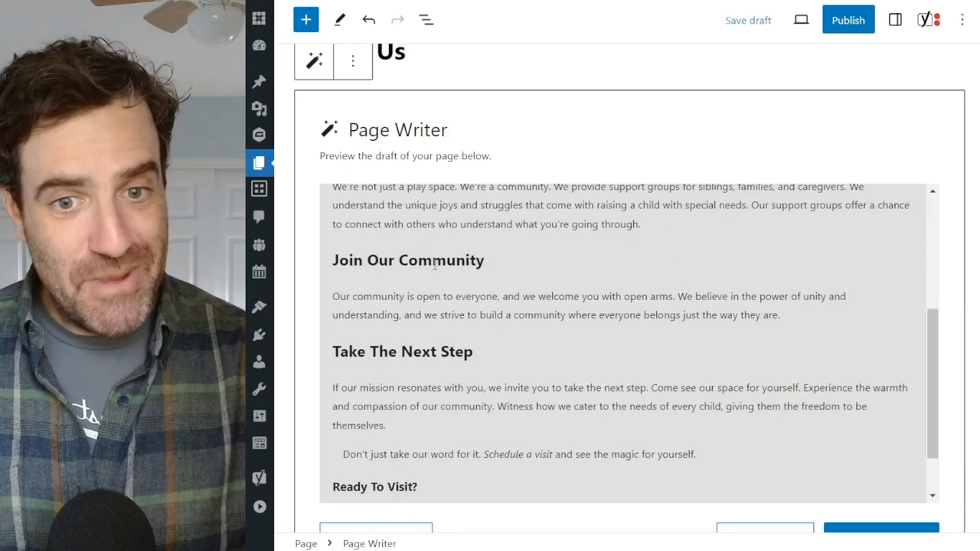
pyautogui.scroll(-2, 430, 265)
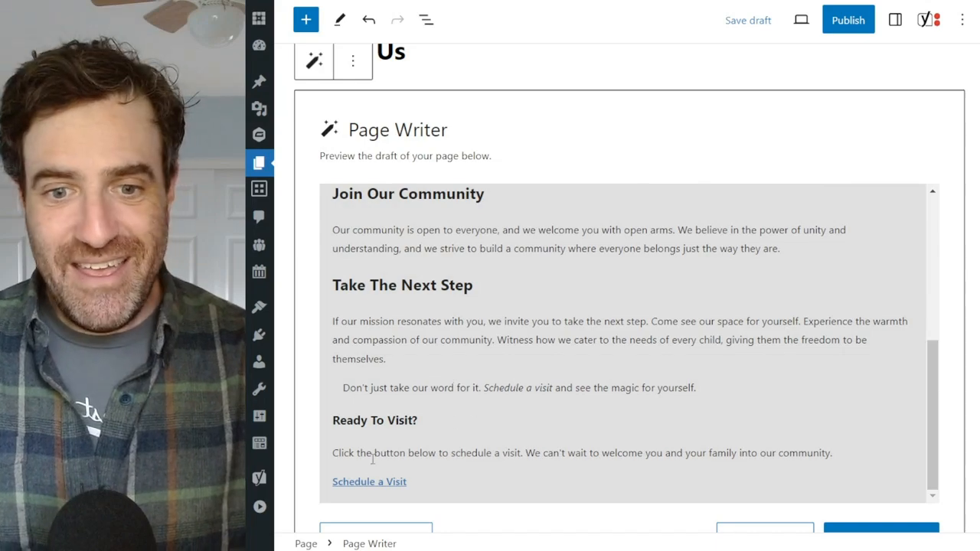
pyautogui.scroll(-1, 483, 400)
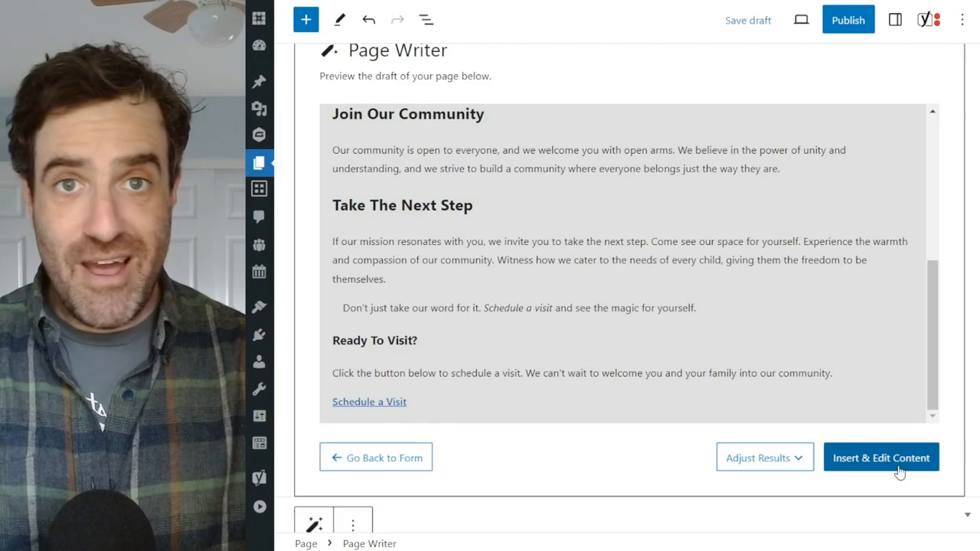
# Check the available length and tone adjustments, then insert the generated draft into the page unchanged for editing.
pyautogui.click(775, 463)
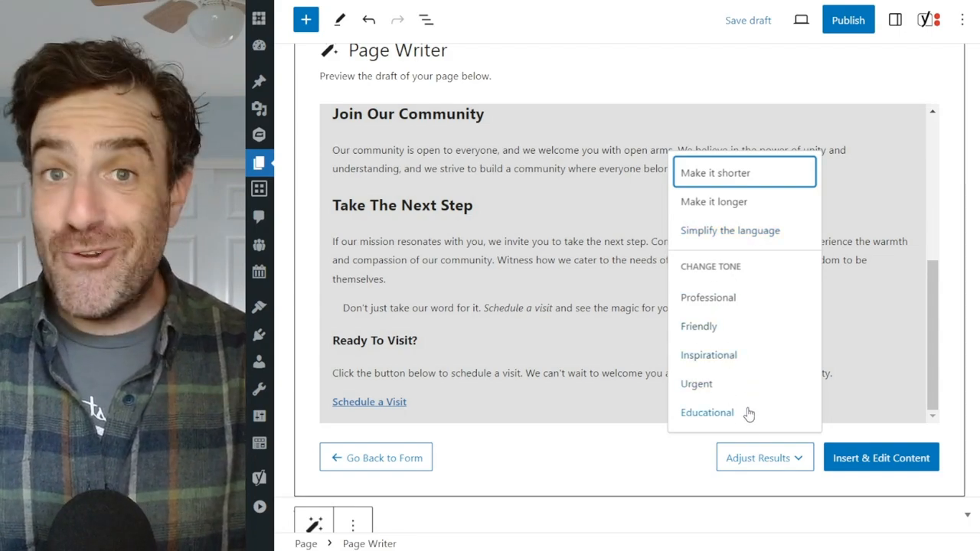
pyautogui.click(663, 461)
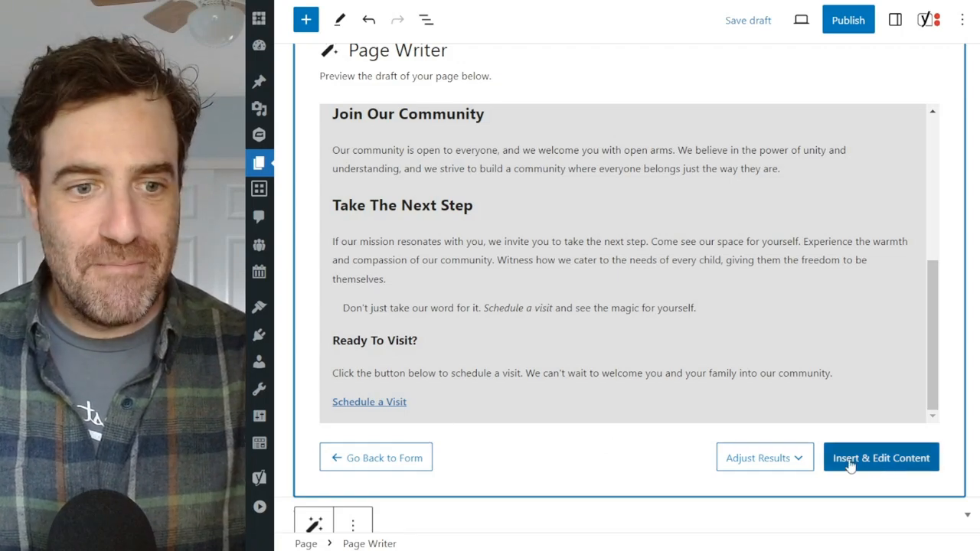
pyautogui.click(880, 458)
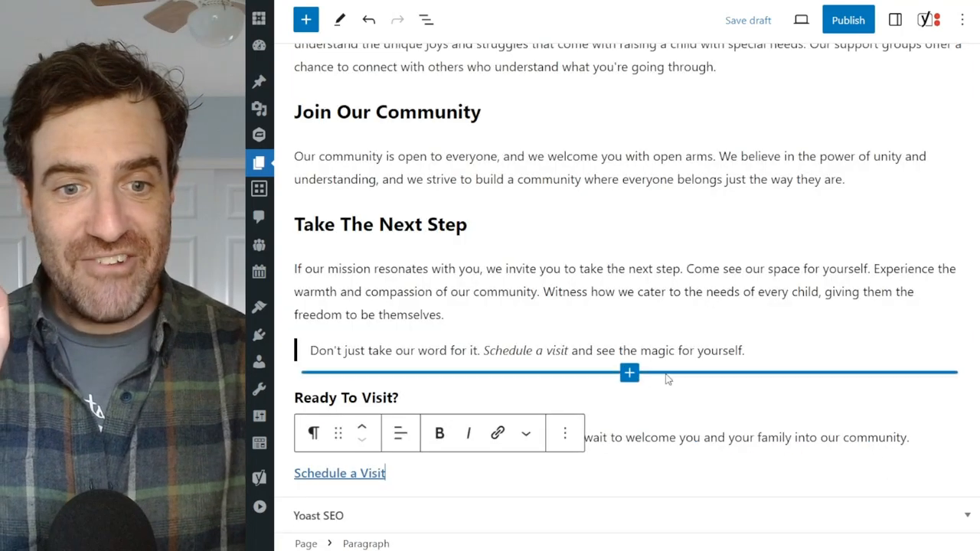
# Examine the inserted headings, paragraphs, quote and visit link throughout the About Us page in the editor.
pyautogui.click(679, 305)
pyautogui.scroll(1, 667, 309)
pyautogui.scroll(6, 659, 306)
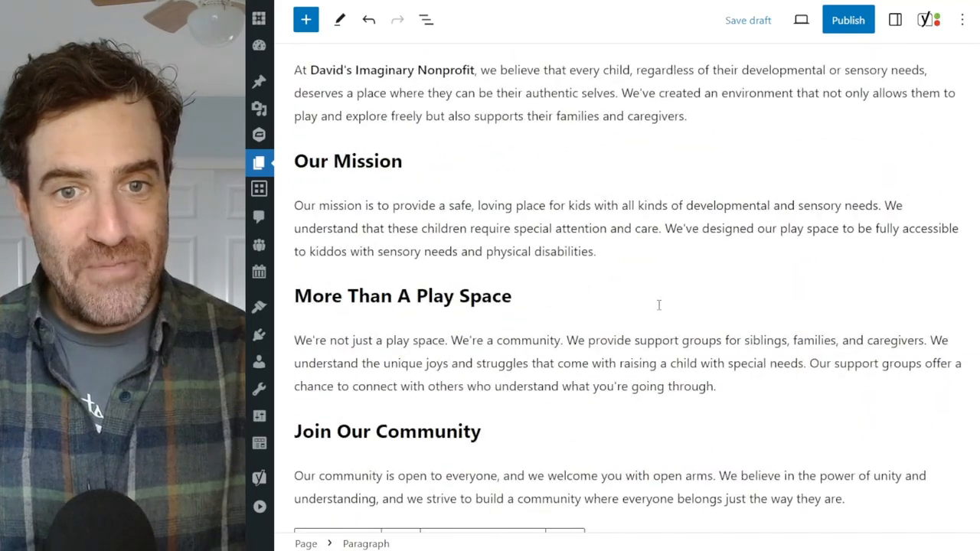
pyautogui.click(570, 201)
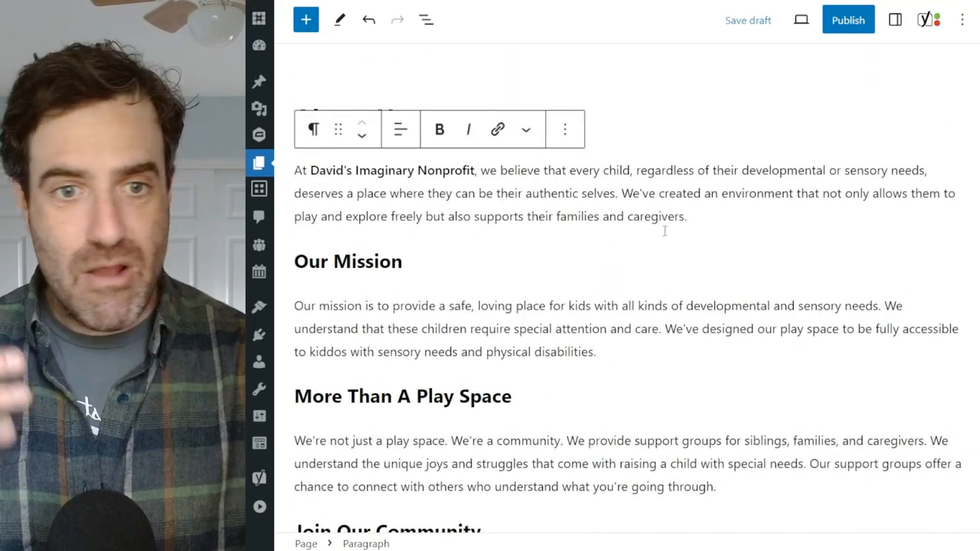
pyautogui.scroll(-4, 706, 295)
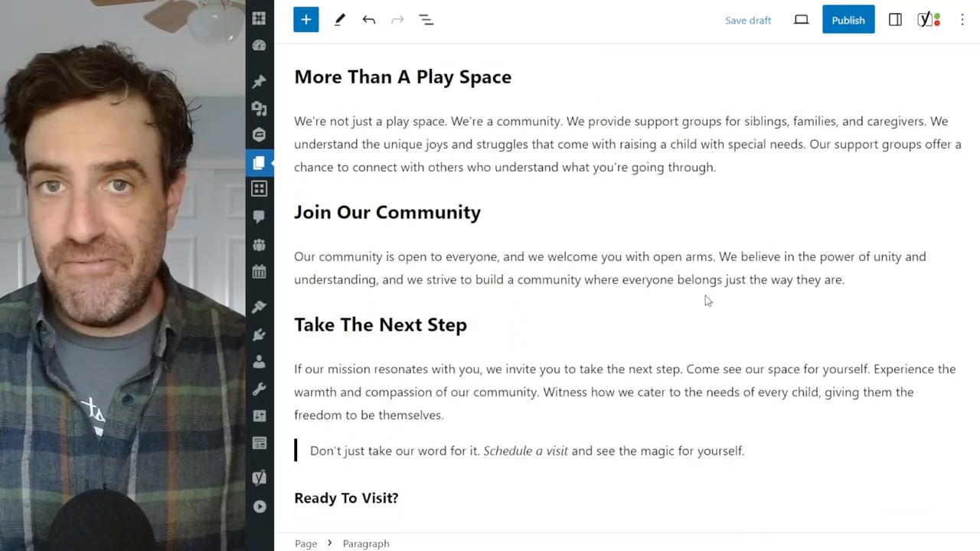
pyautogui.scroll(-1, 706, 301)
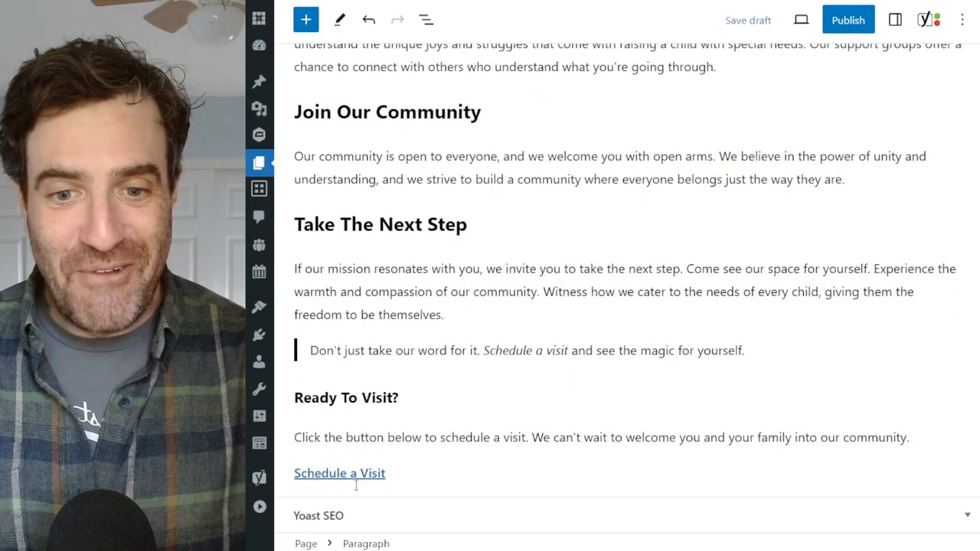
pyautogui.scroll(3, 531, 420)
pyautogui.scroll(2, 631, 347)
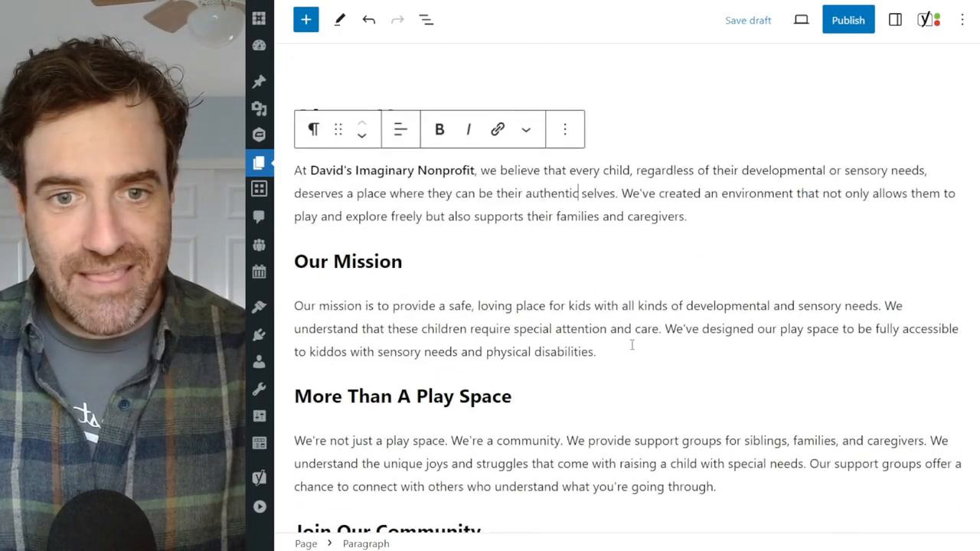
pyautogui.scroll(-5, 632, 346)
pyautogui.scroll(6, 615, 356)
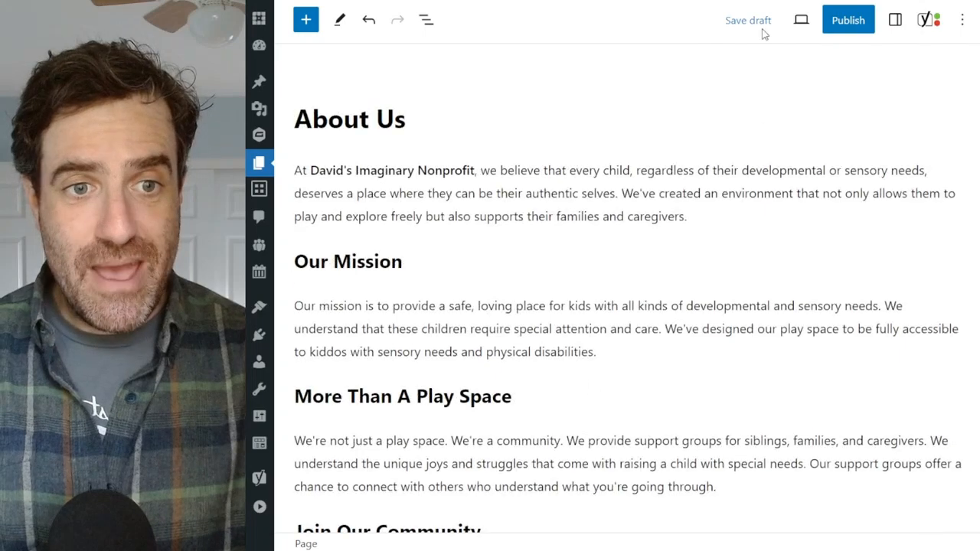
# Save the About Us page as a draft and open its preview on the site.
pyautogui.click(747, 25)
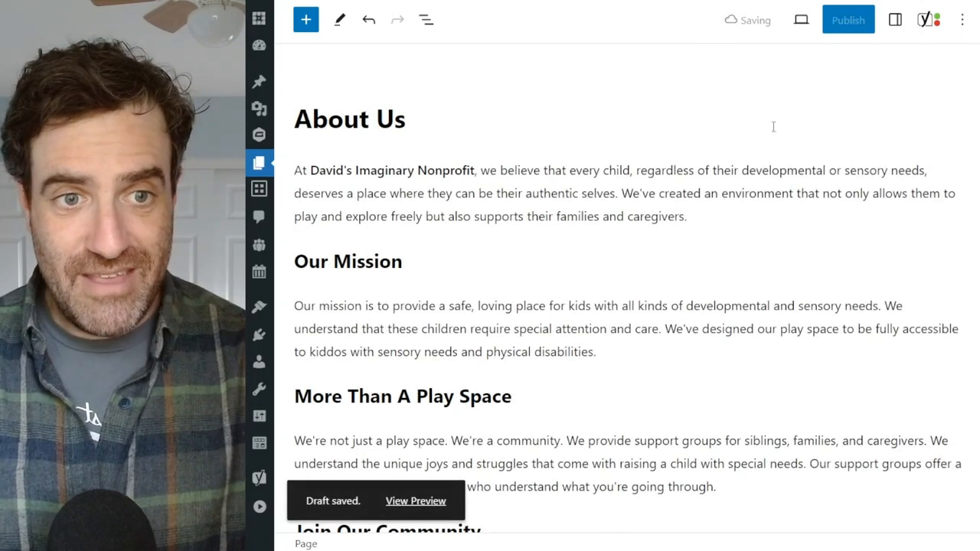
pyautogui.click(800, 23)
pyautogui.click(701, 170)
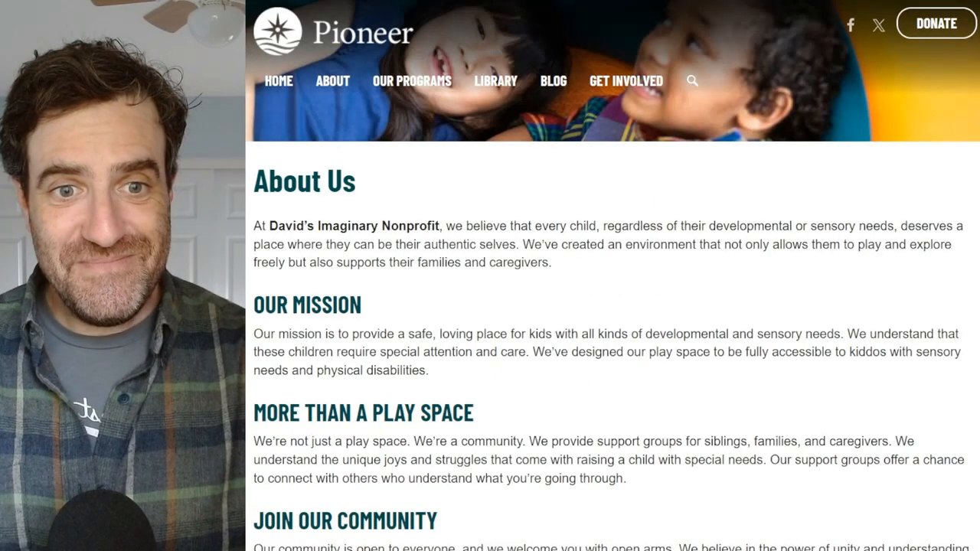
# Review how the About Us content is styled on the previewed site page, down to the newsletter section.
pyautogui.scroll(-1, 677, 287)
pyautogui.scroll(-4, 676, 287)
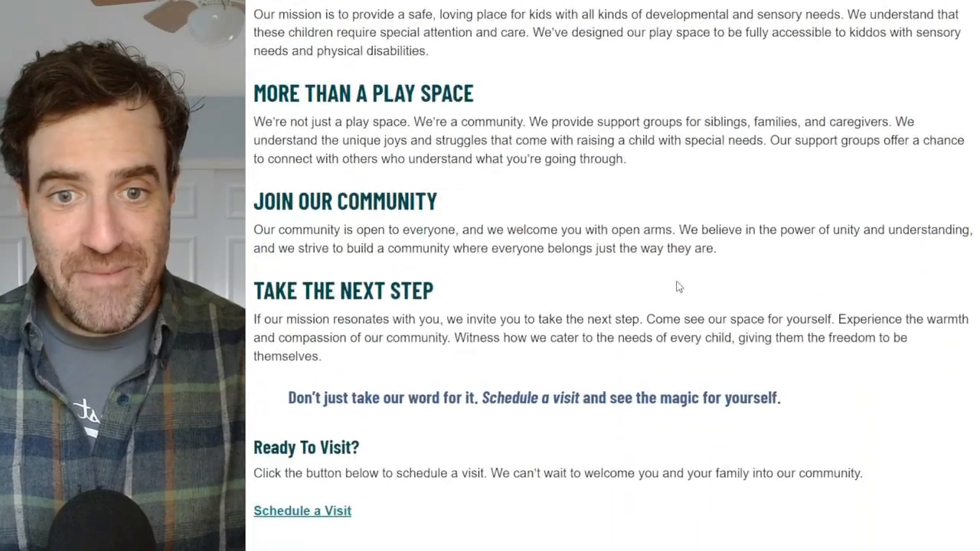
pyautogui.scroll(-3, 535, 345)
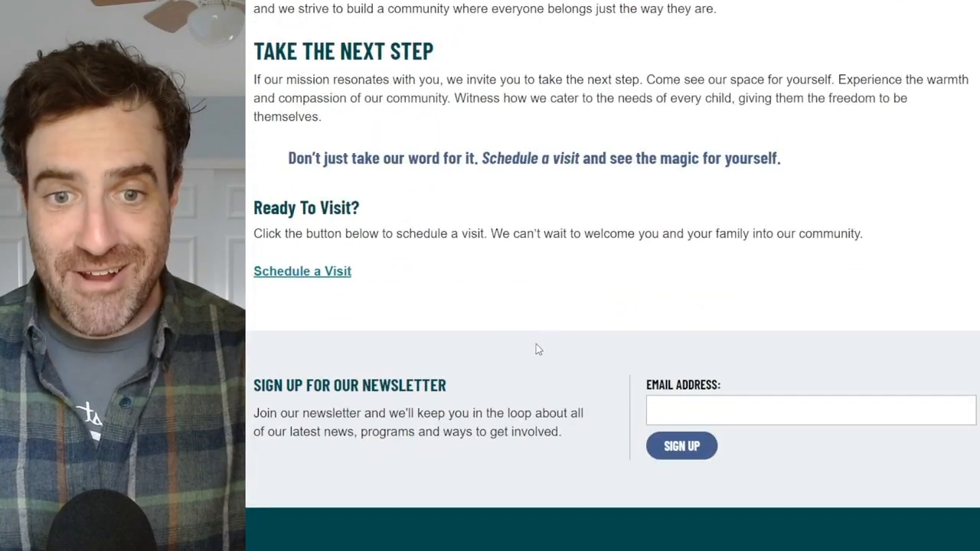
pyautogui.scroll(8, 446, 304)
pyautogui.scroll(-4, 447, 302)
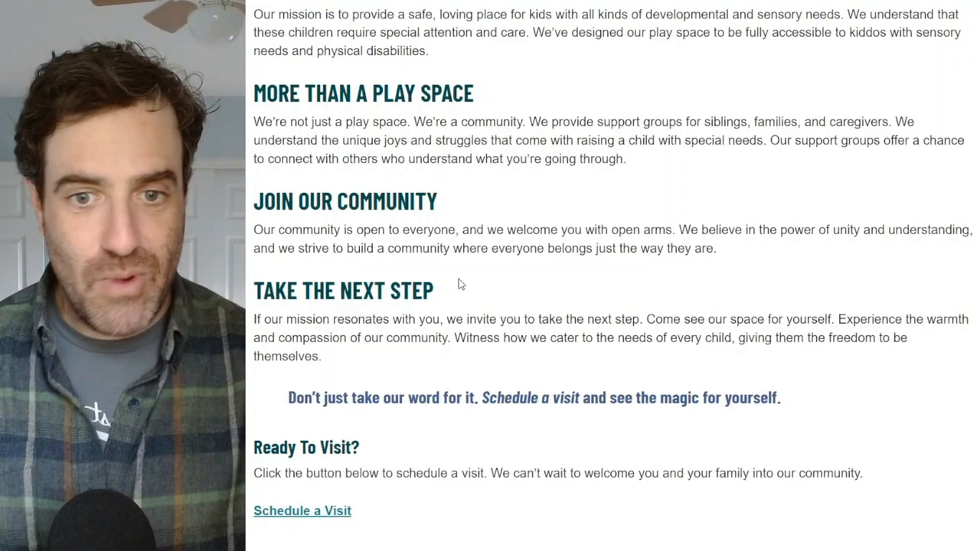
pyautogui.scroll(-2, 462, 287)
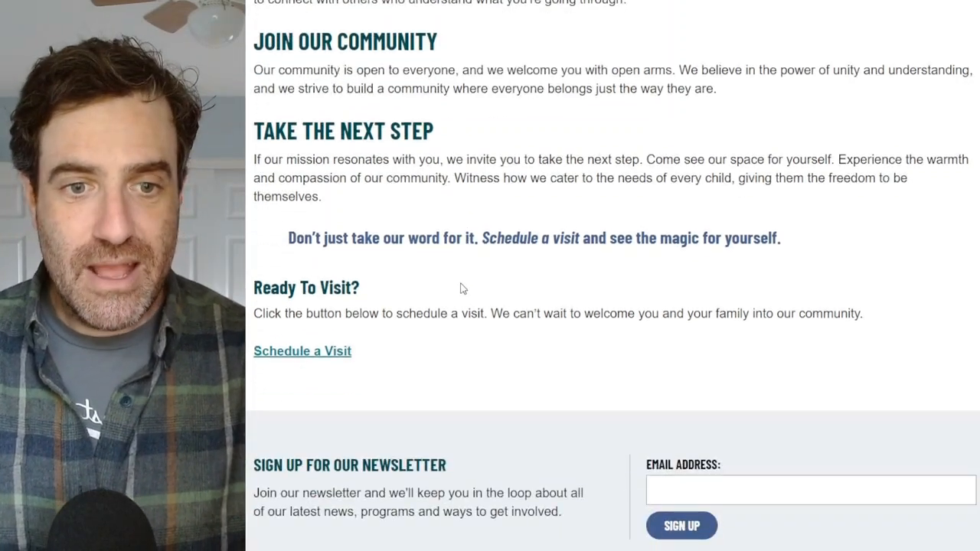